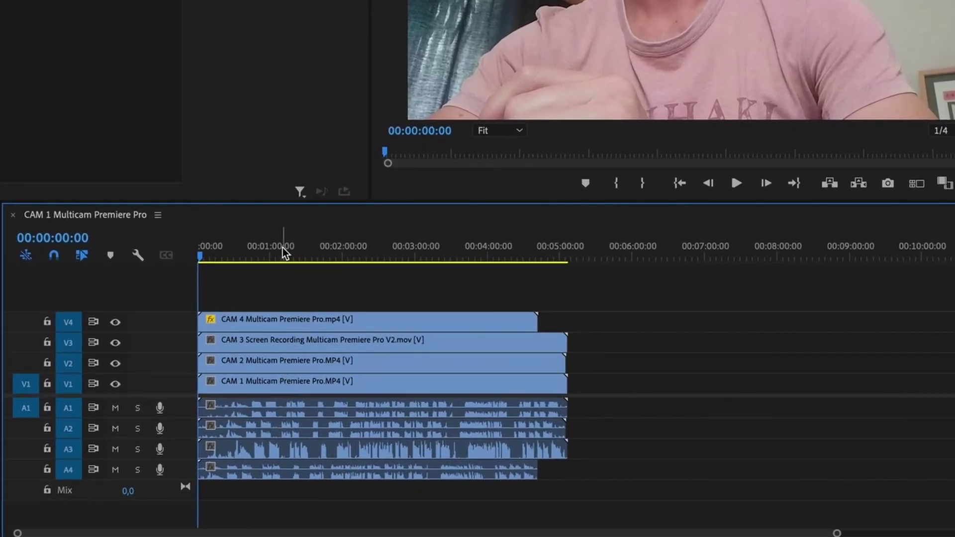
left_click(115, 322)
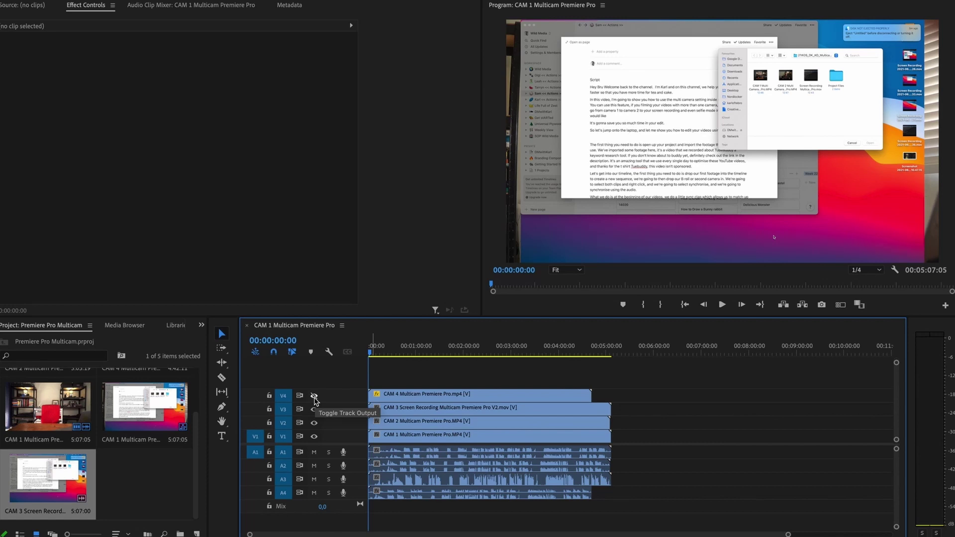
left_click(314, 397)
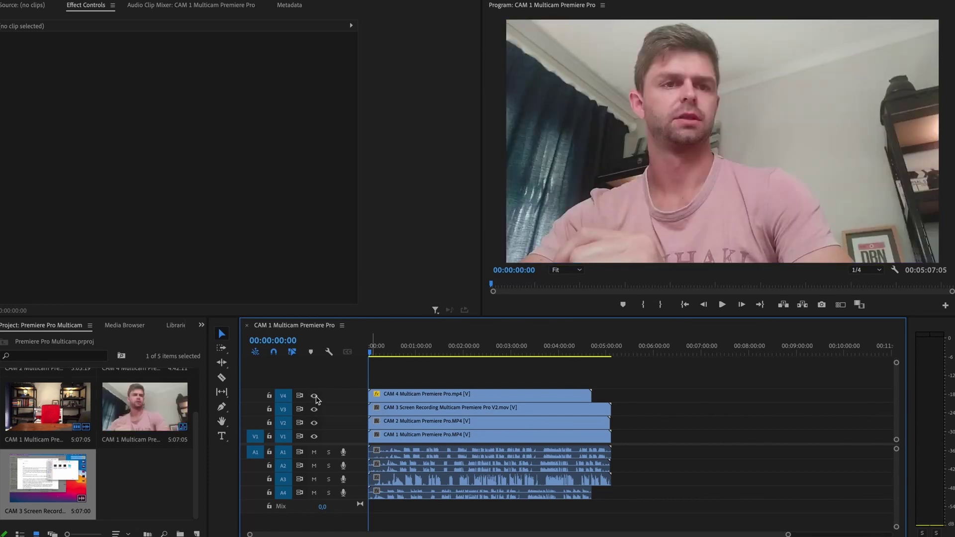
left_click(315, 397)
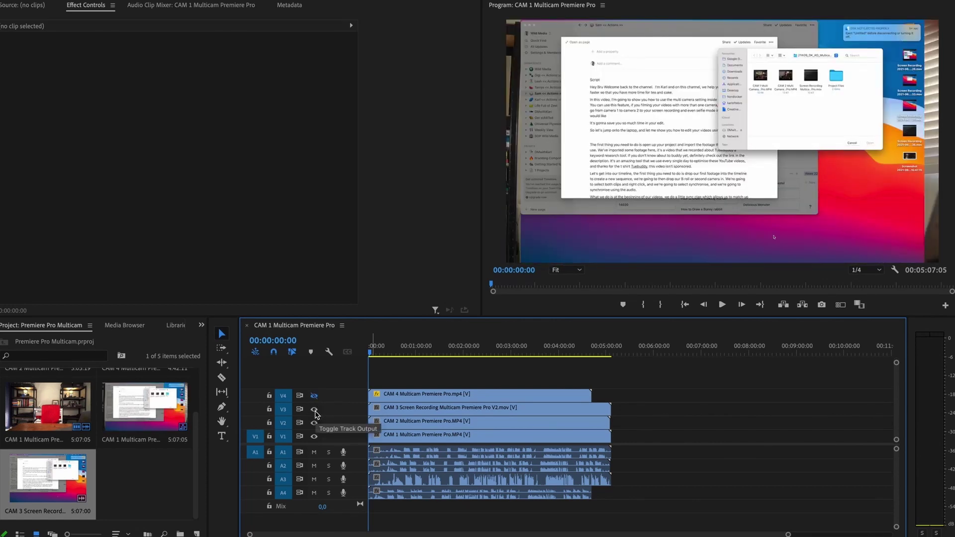
left_click(314, 410)
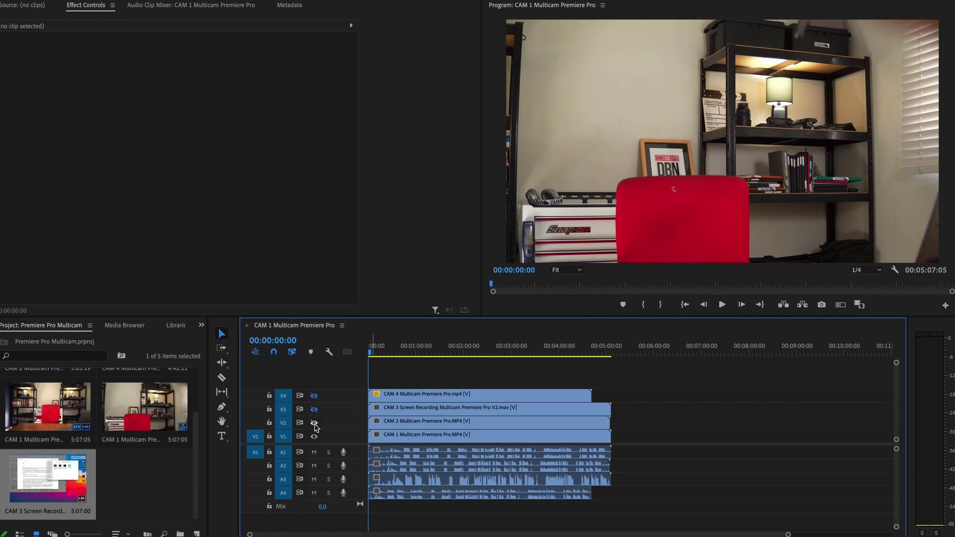
left_click(314, 423)
left_click(314, 423)
left_click(314, 409)
left_click(314, 396)
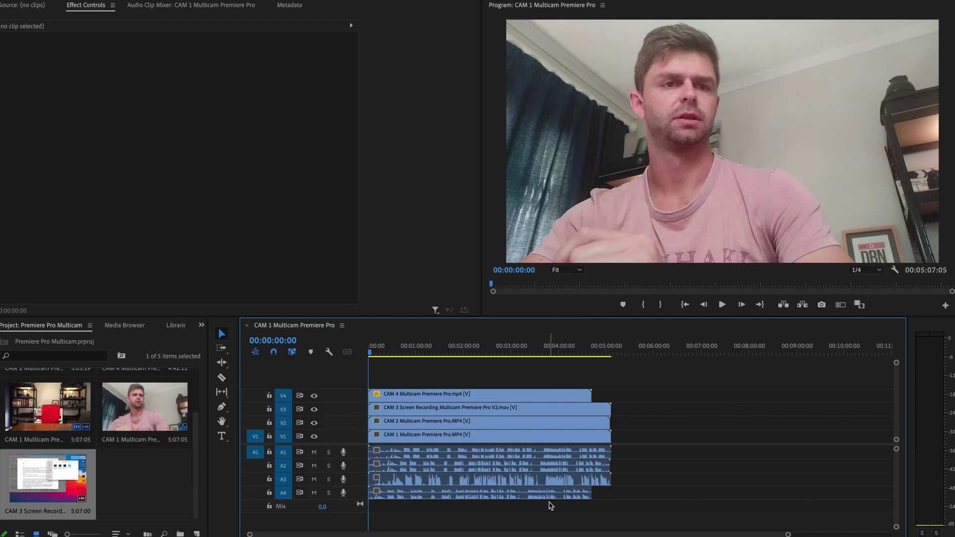
Select all four camera clips and synchronize them using Audio as the sync point
left_click_drag(533, 515, 482, 452)
right_click(502, 452)
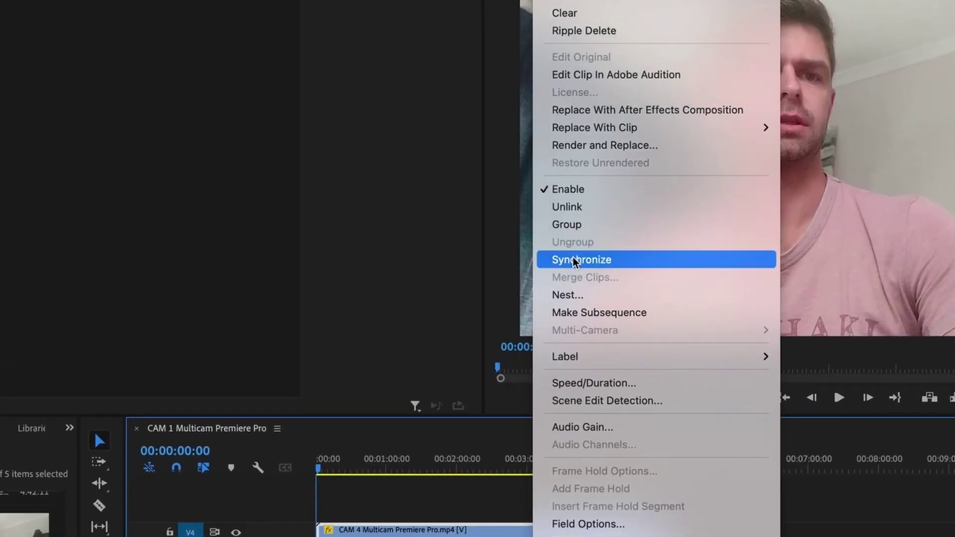
left_click(576, 261)
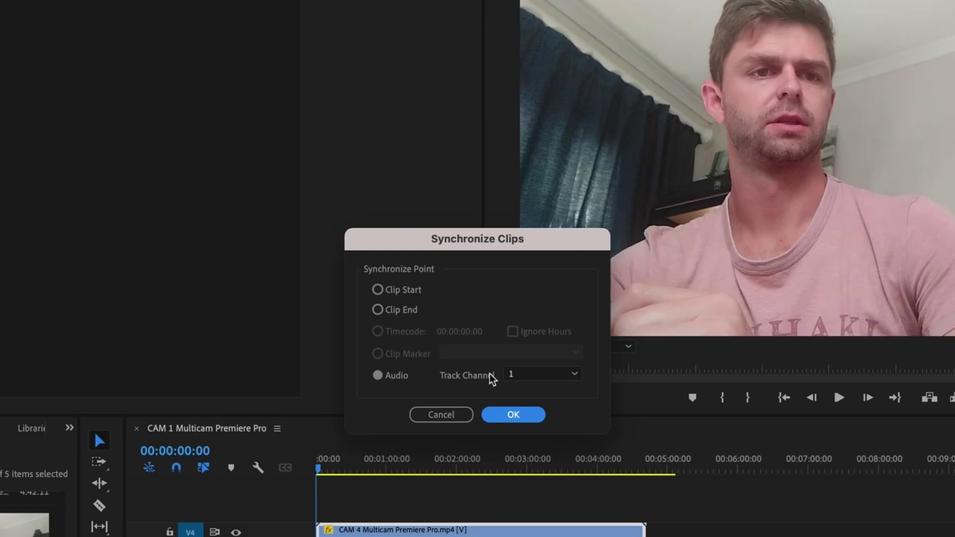
left_click(513, 415)
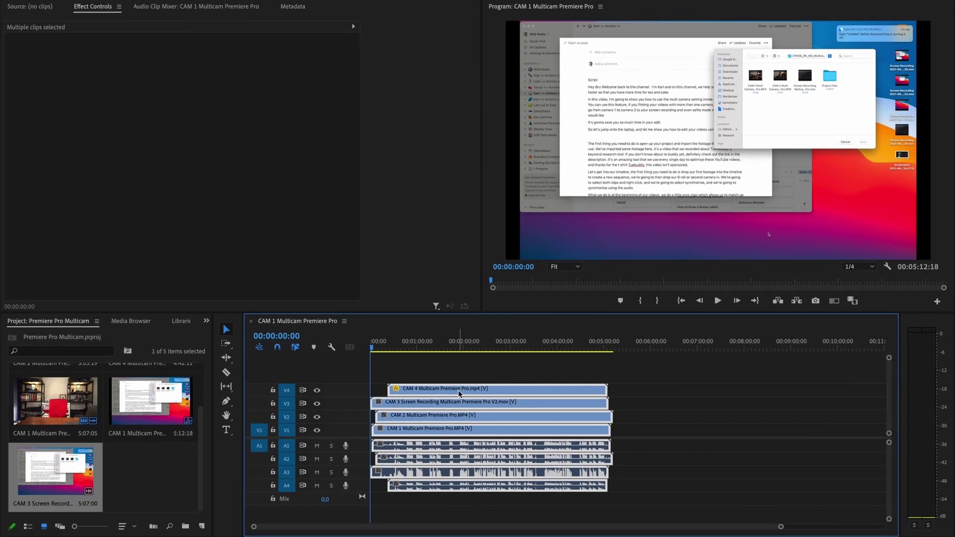
Put the playhead at 00:01:13:03 and zoom in to compare the four clips' waveforms
left_click(427, 344)
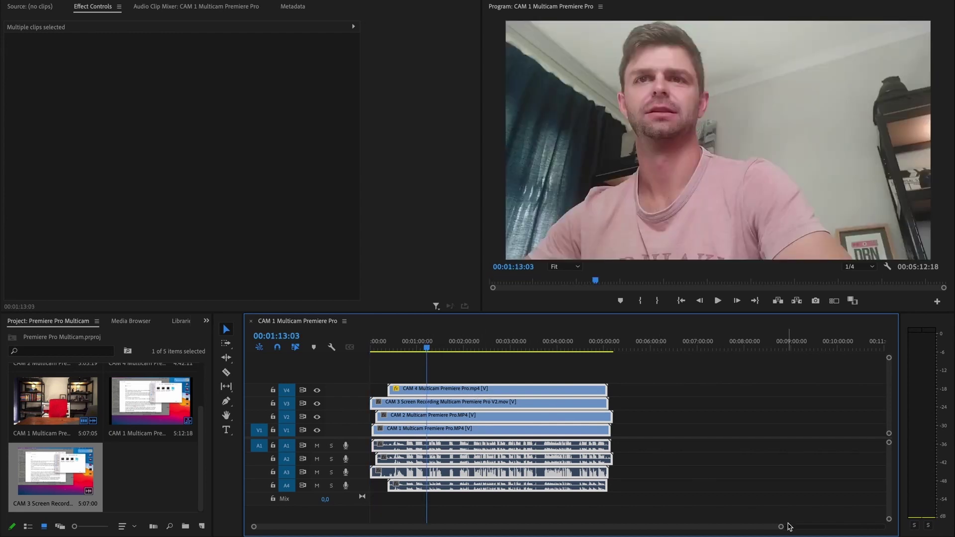
left_click_drag(781, 526, 458, 526)
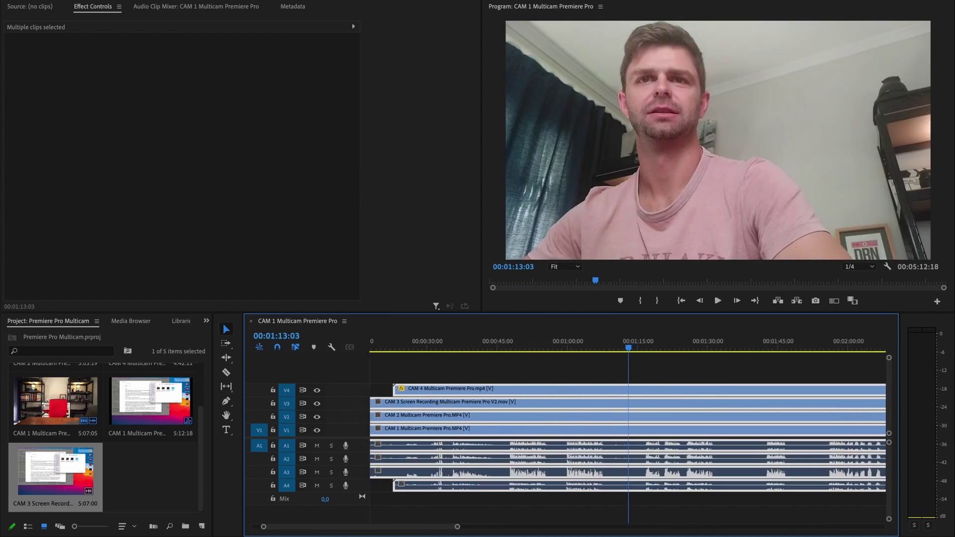
key("=")
key("=")
key("=")
scroll(574, 458, "up", 5)
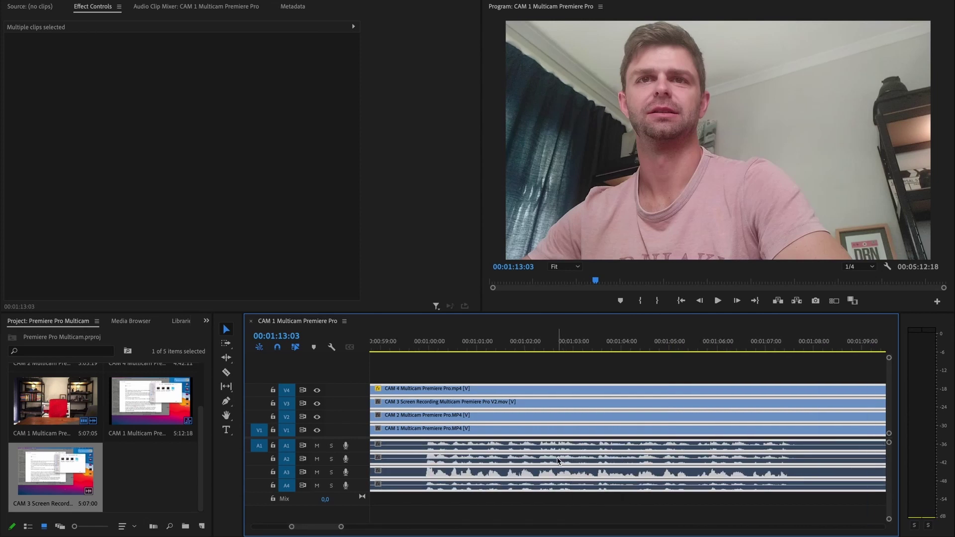
scroll(557, 460, "up", 4)
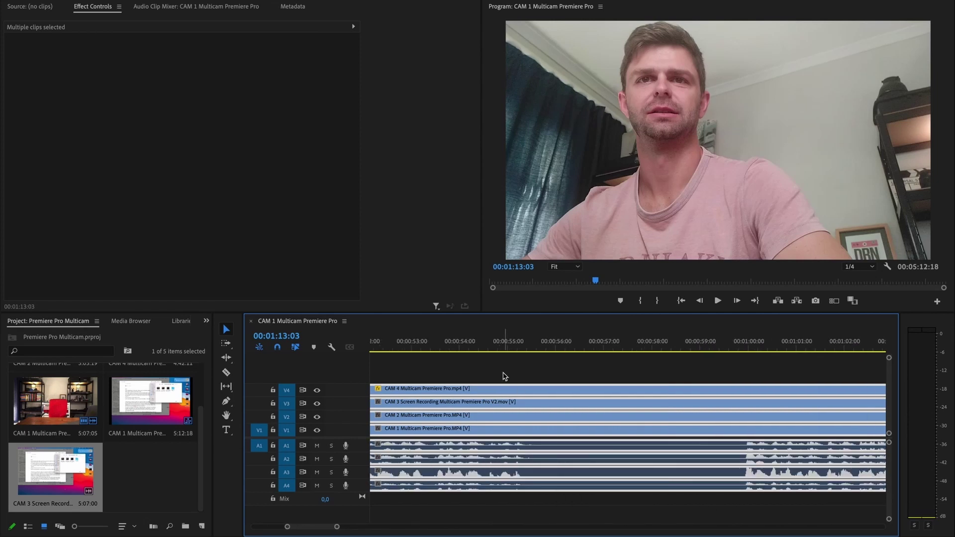
Deselect, zoom the timeline back out, and select the CAM 3 screen recording clip
left_click(504, 373)
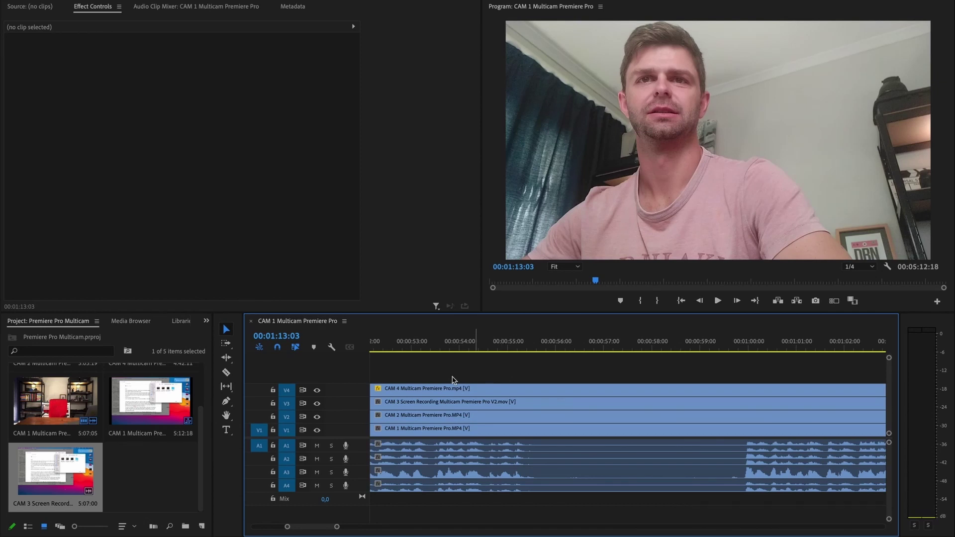
key("minus")
key("minus")
key("minus")
left_click(576, 404)
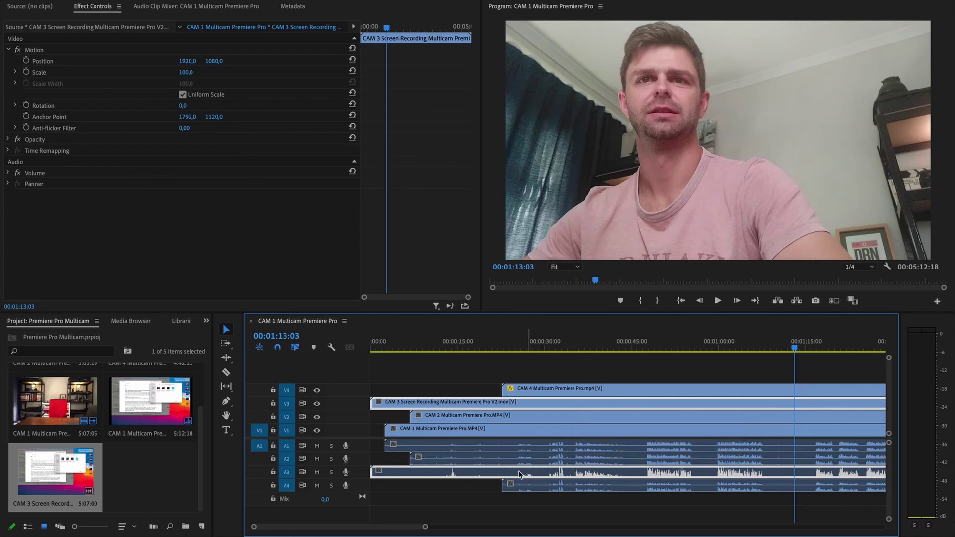
With V1–V4 locked, delete the A1, A2 and A4 audio and move CAM 3's audio to A1
left_click(273, 430)
left_click(273, 416)
left_click(272, 390)
left_click(272, 403)
left_click(539, 446)
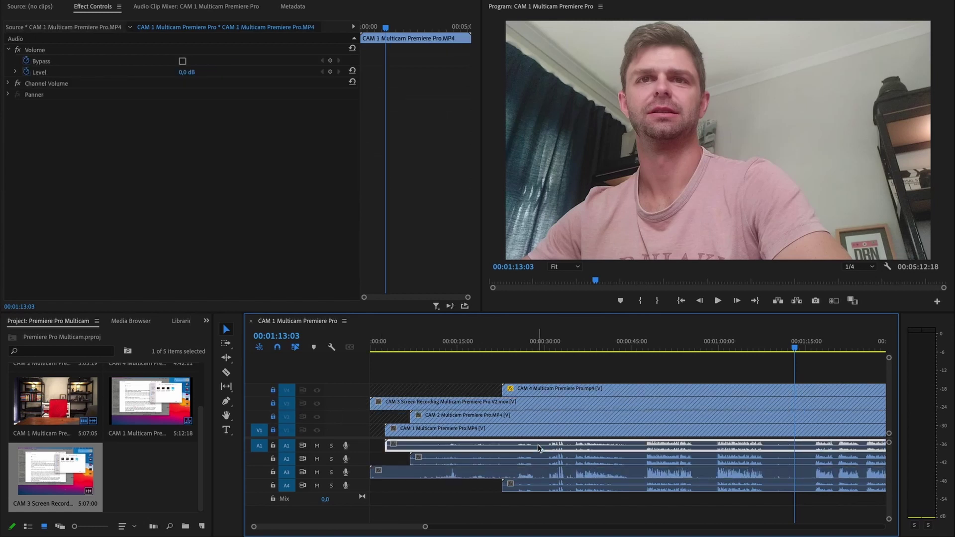
key("Delete")
left_click(539, 463)
left_click(540, 487, "shift")
key("Delete")
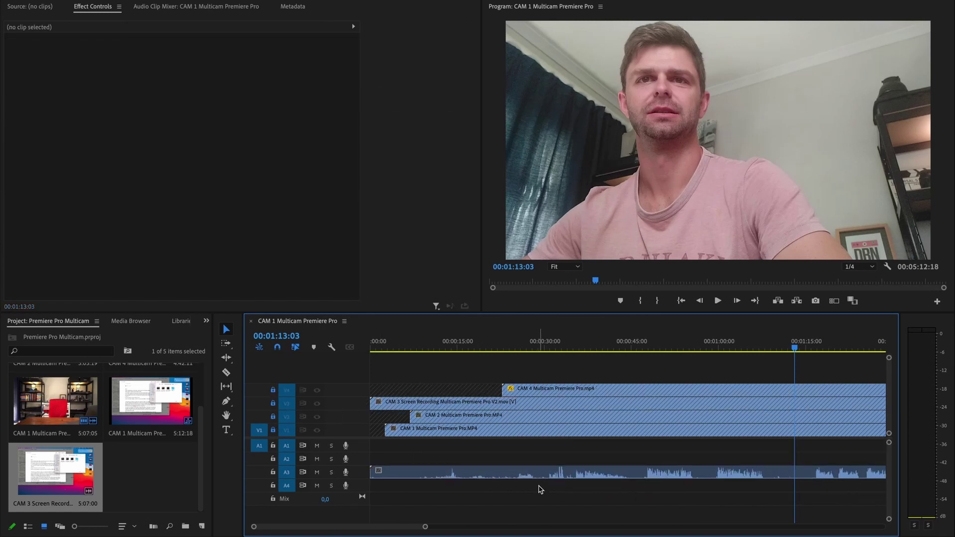
left_click_drag(568, 473, 571, 450)
Unlock the video tracks, trim all clips to start together at 00:00:27:01, and lock A1
left_click(273, 429)
left_click(273, 417)
left_click(273, 403)
left_click(273, 390)
left_click_drag(547, 344, 530, 342)
left_click_drag(432, 368, 479, 429)
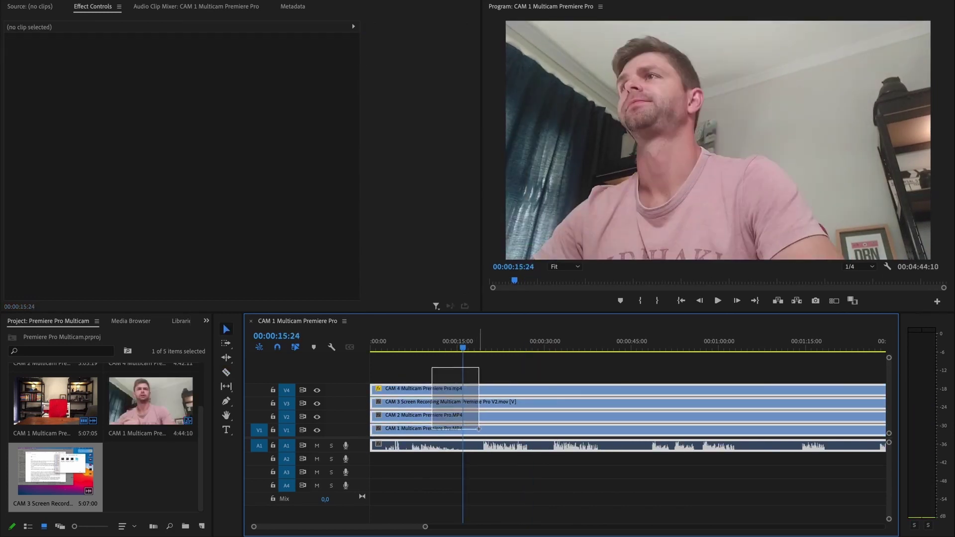
left_click(272, 445)
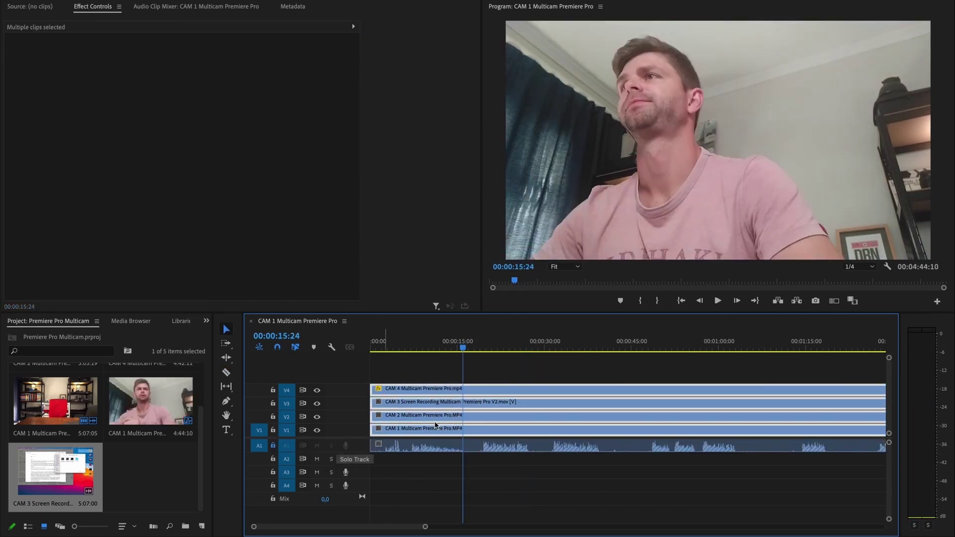
Nest the selected camera clips into Nested Sequence 01
right_click(467, 414)
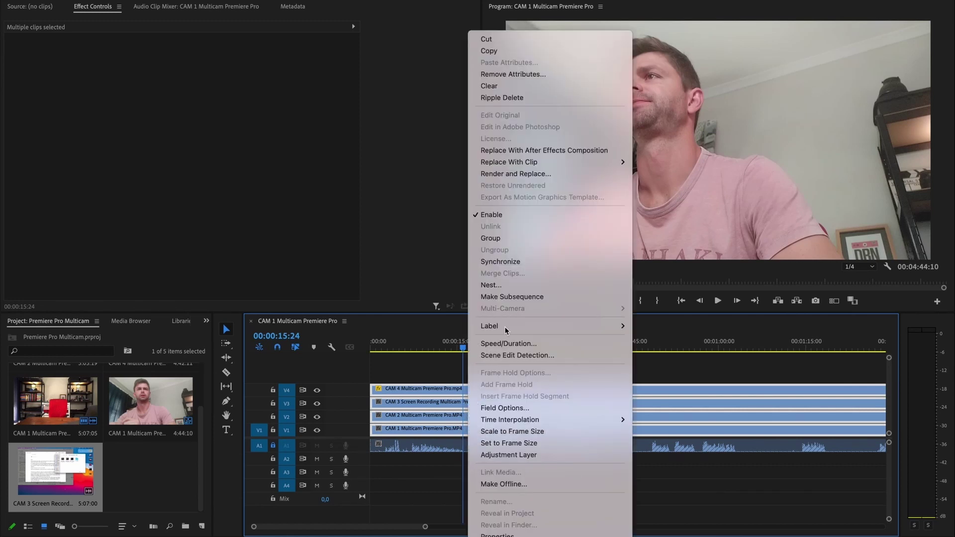
left_click(504, 294)
left_click(501, 274)
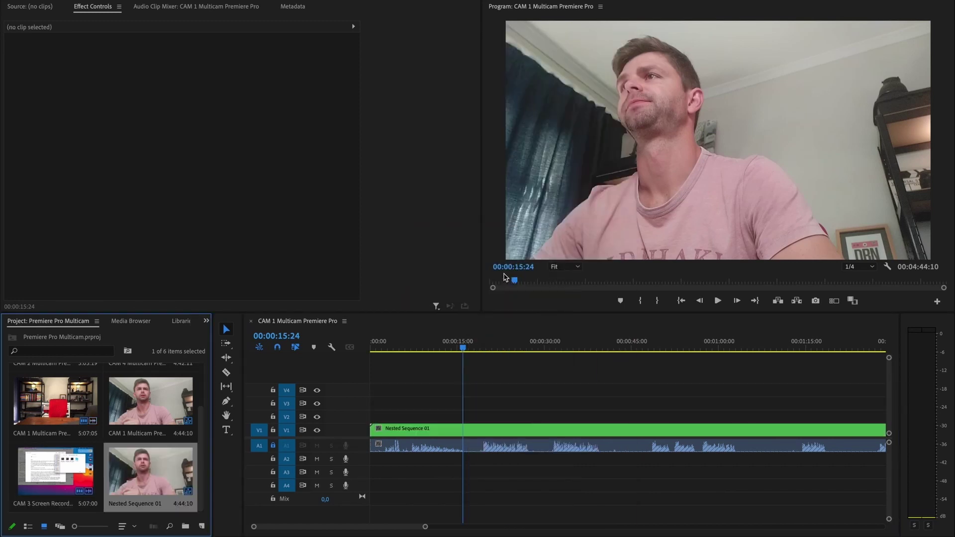
Enable Multi-Camera on the Nested Sequence 01 clip
right_click(475, 432)
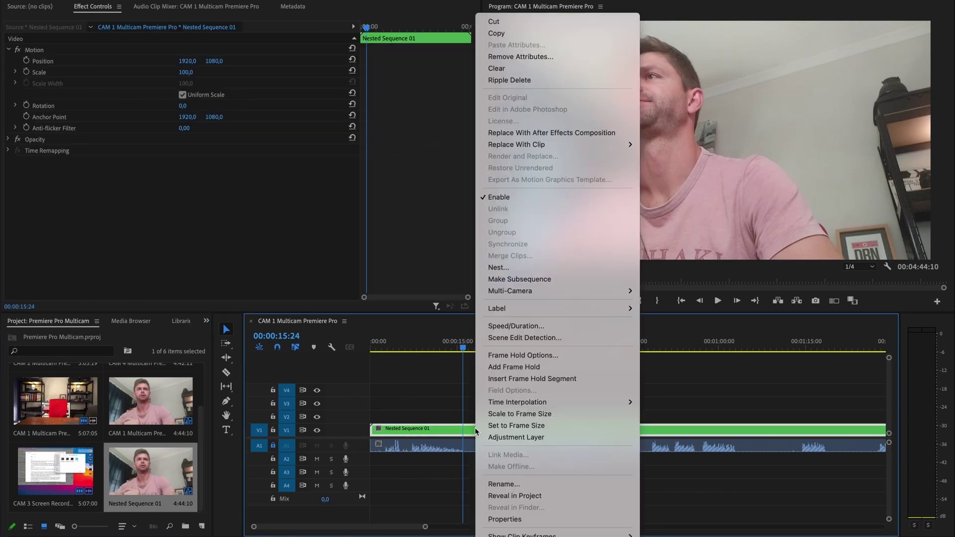
mouse_move(547, 293)
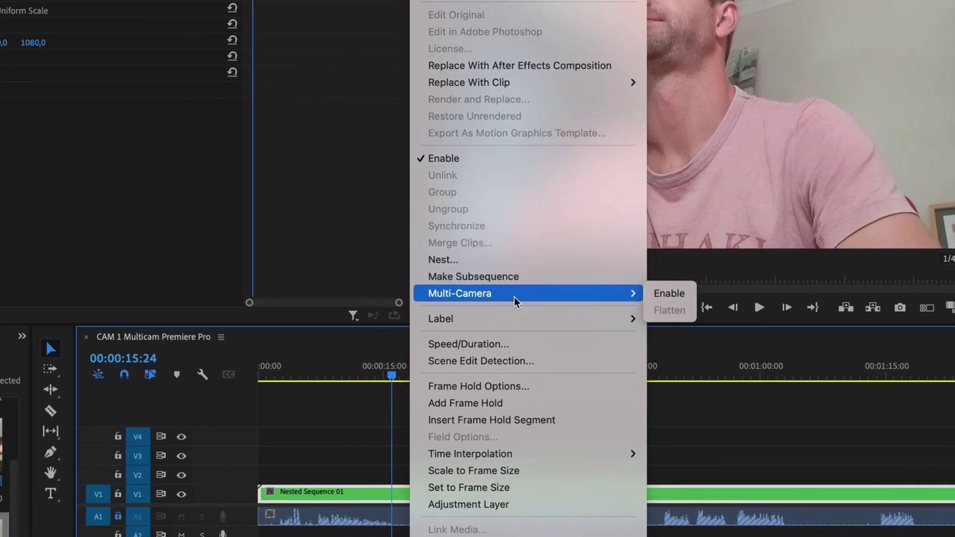
left_click(669, 293)
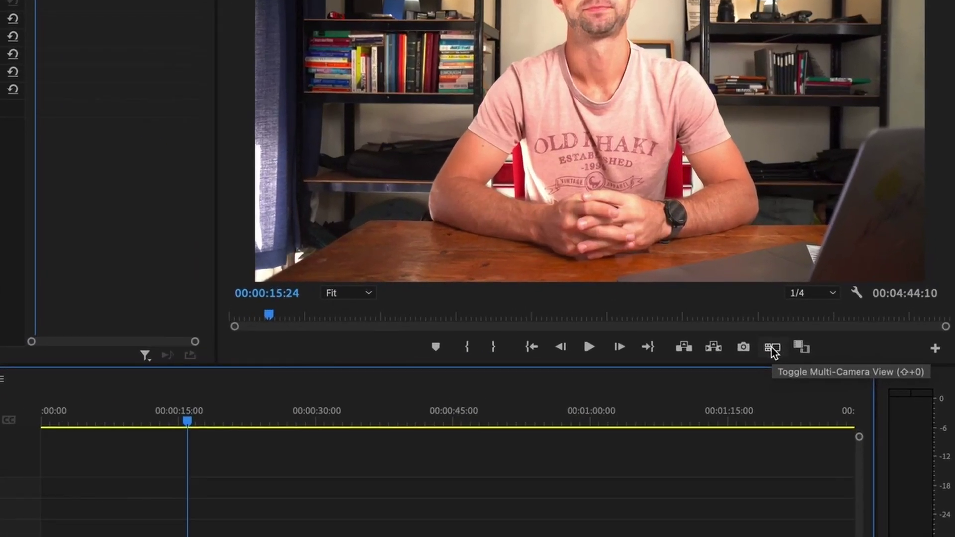
Add a Toggle Multi-Camera View button to the Program Monitor and switch to the four-angle grid
left_click(935, 348)
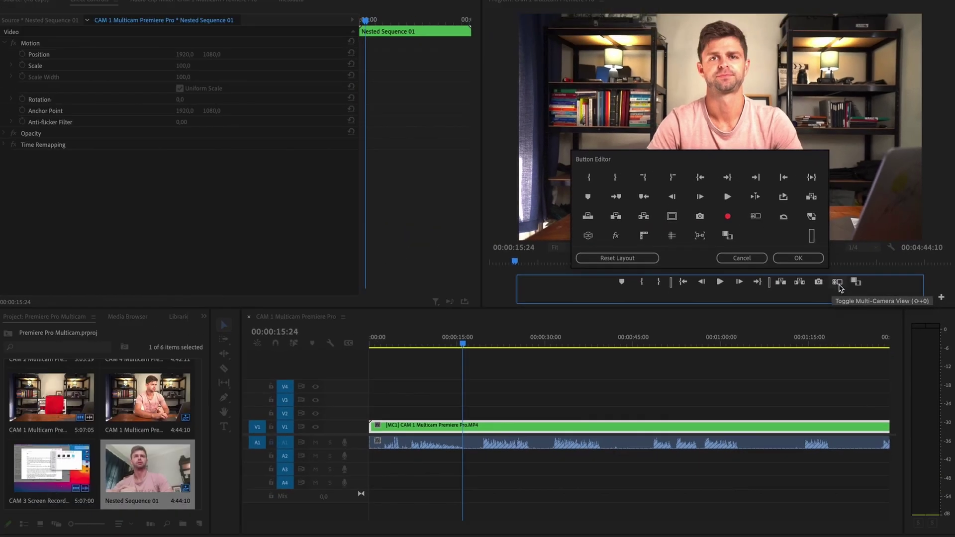
left_click(798, 258)
left_click(838, 297)
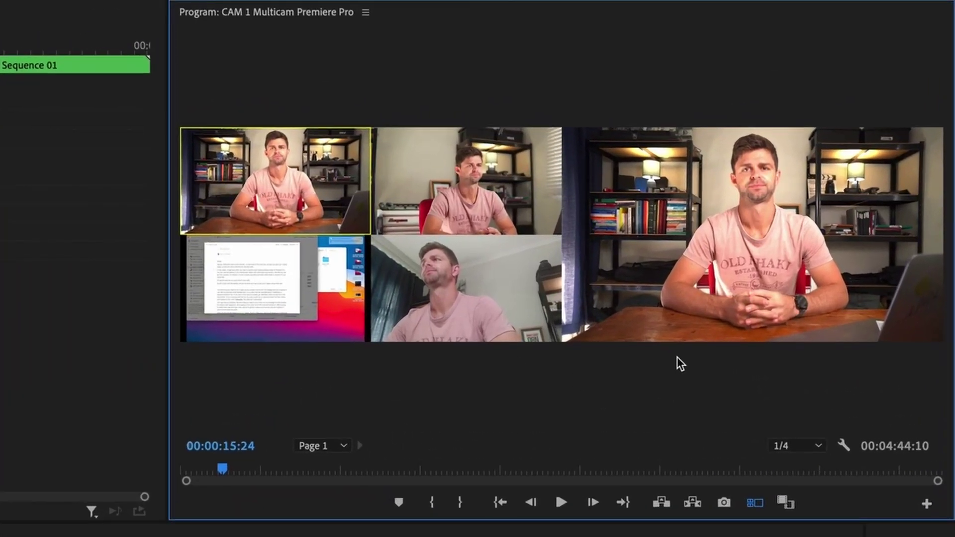
left_click(756, 504)
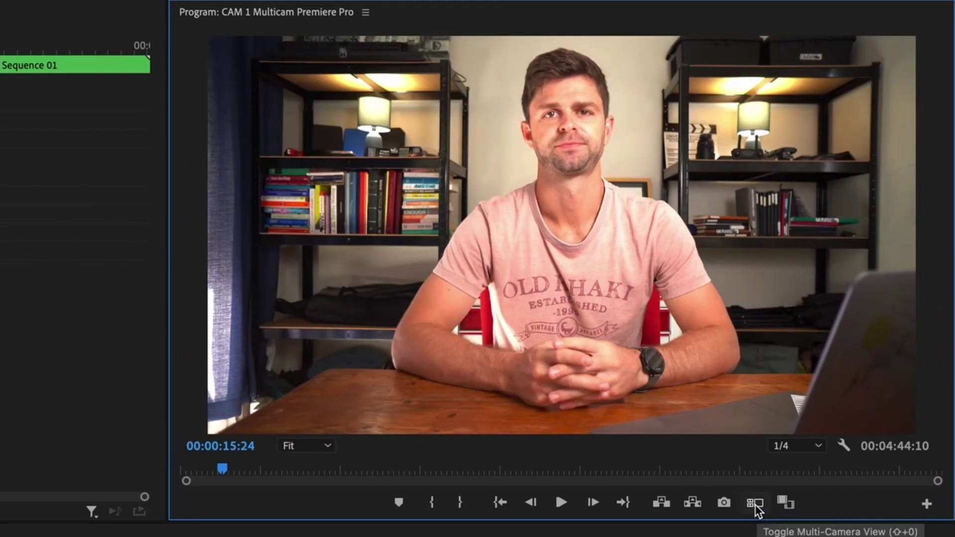
left_click(756, 503)
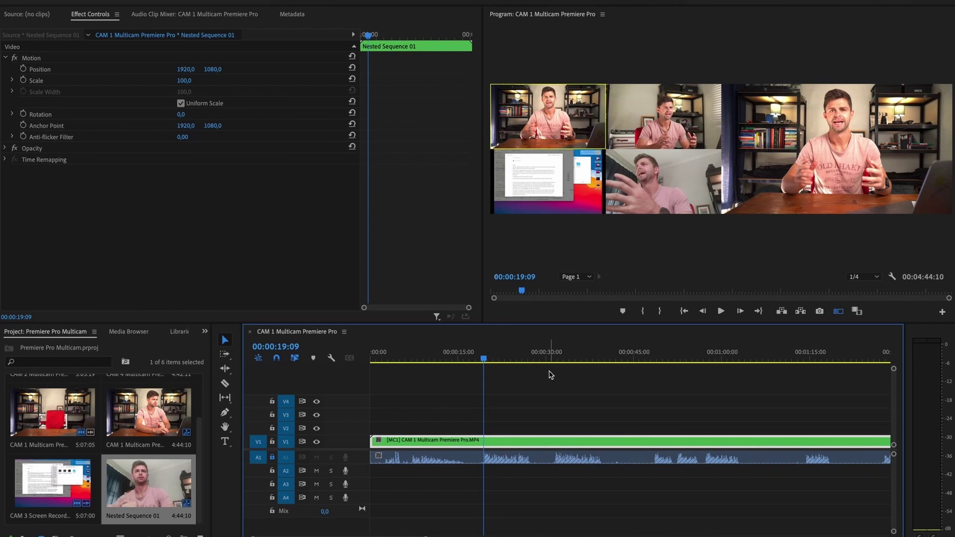
Save the project, then play and cut live to cameras 2, 3, 4 and back to 1
key("ctrl+s")
key("space")
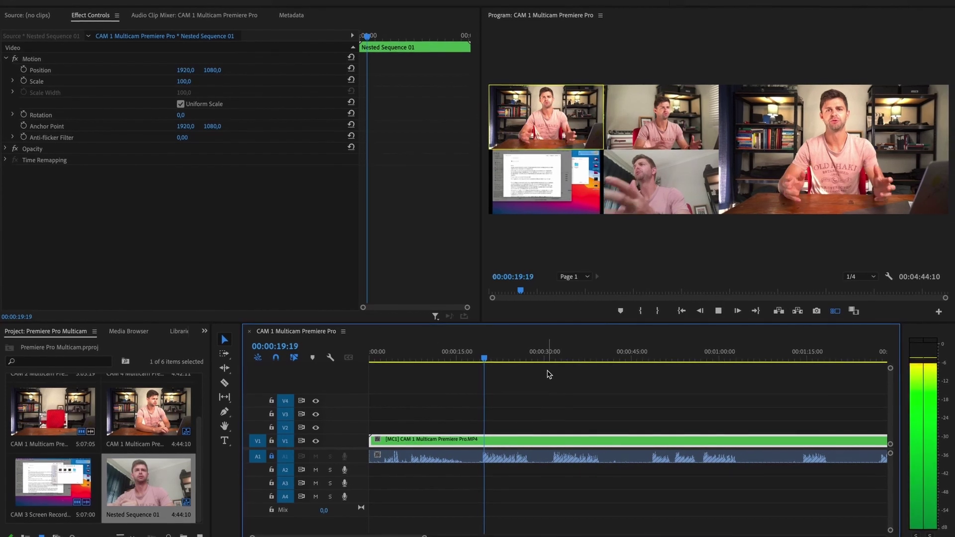
key("2")
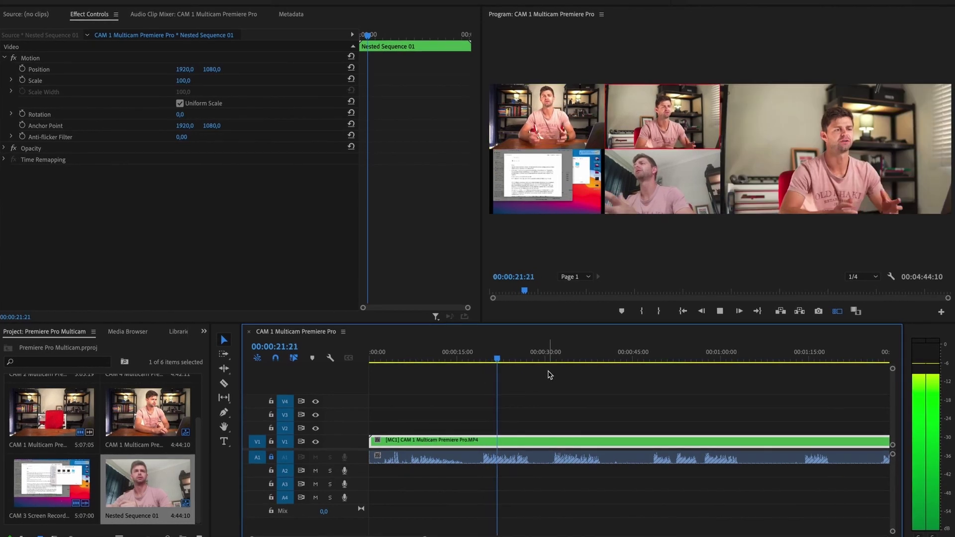
key("3")
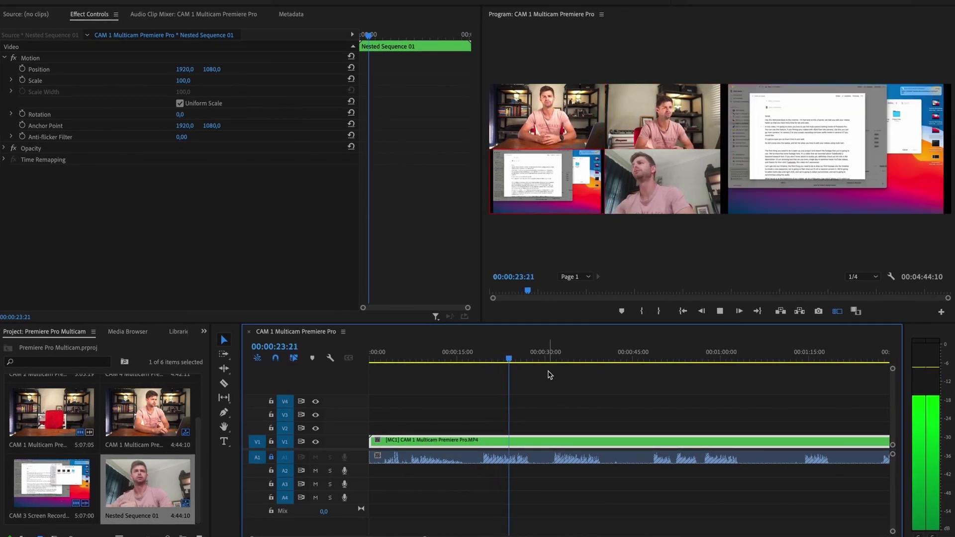
key("4")
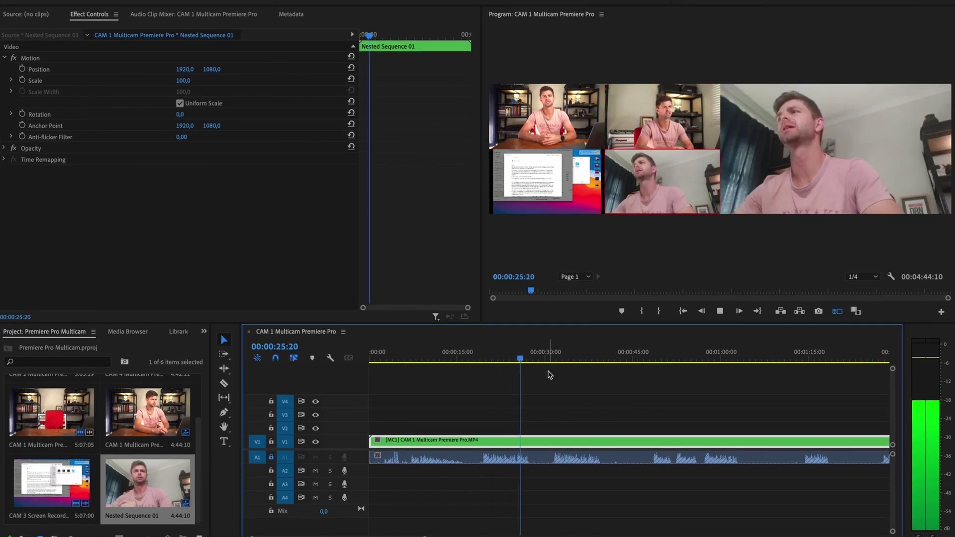
key("1")
key("space")
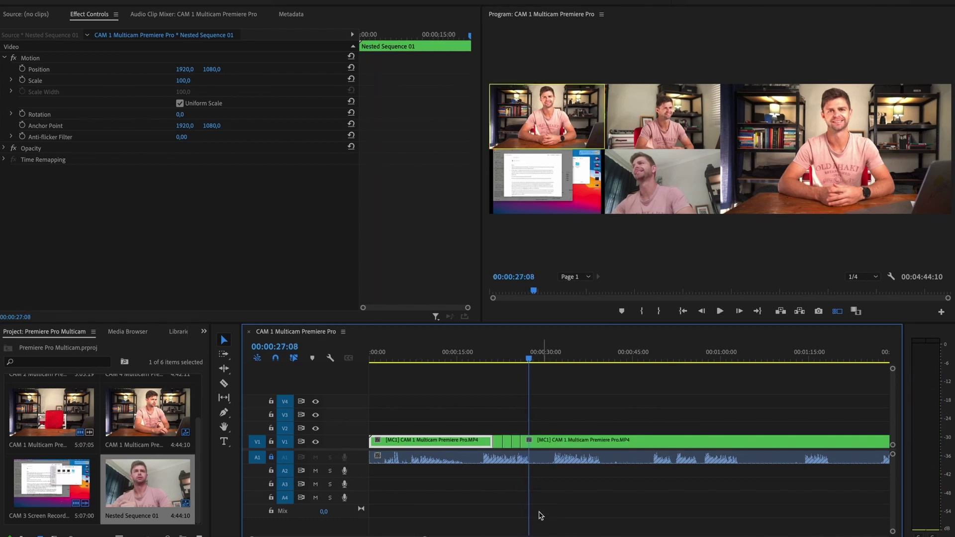
Zoom in on the new cuts and replay the section from about 19 seconds
key("equal")
key("equal")
key("equal")
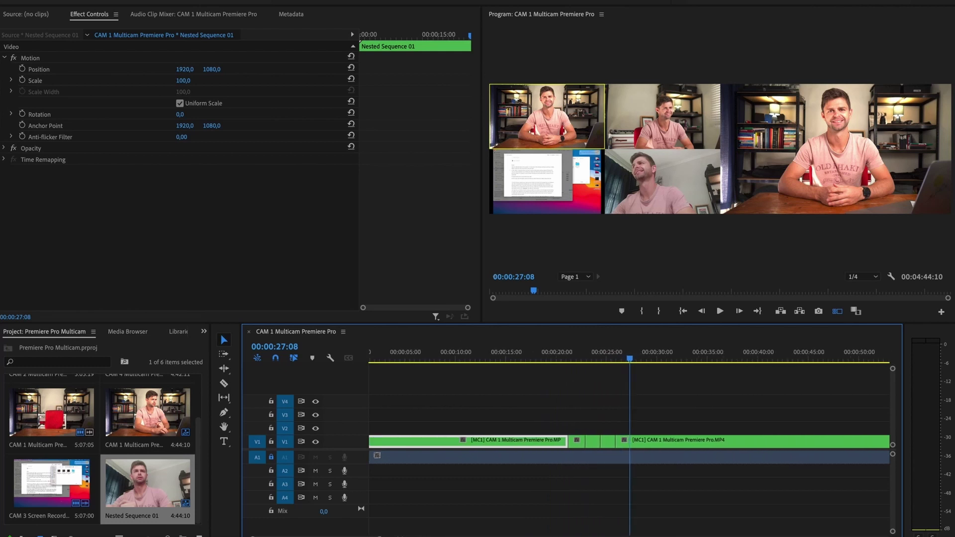
key("equal")
key("equal")
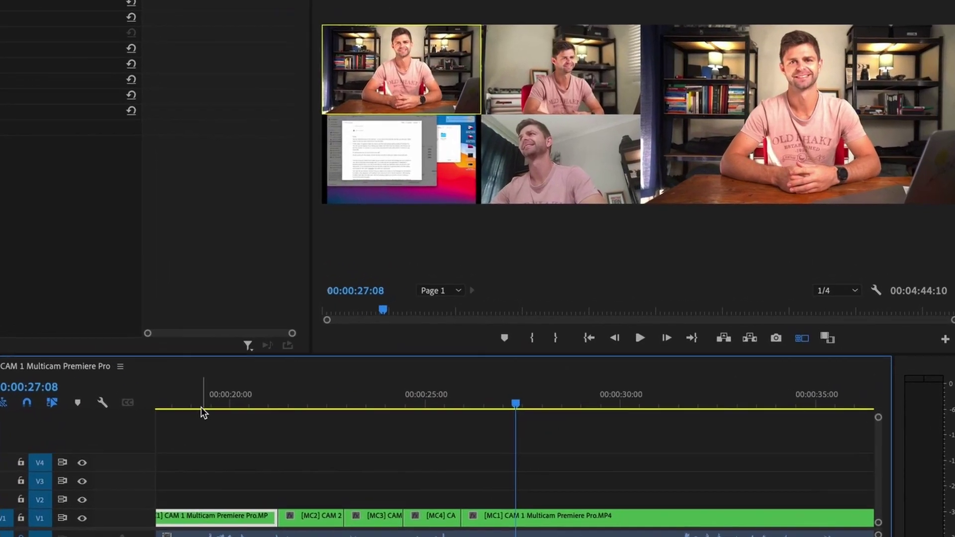
left_click(406, 357)
key("space")
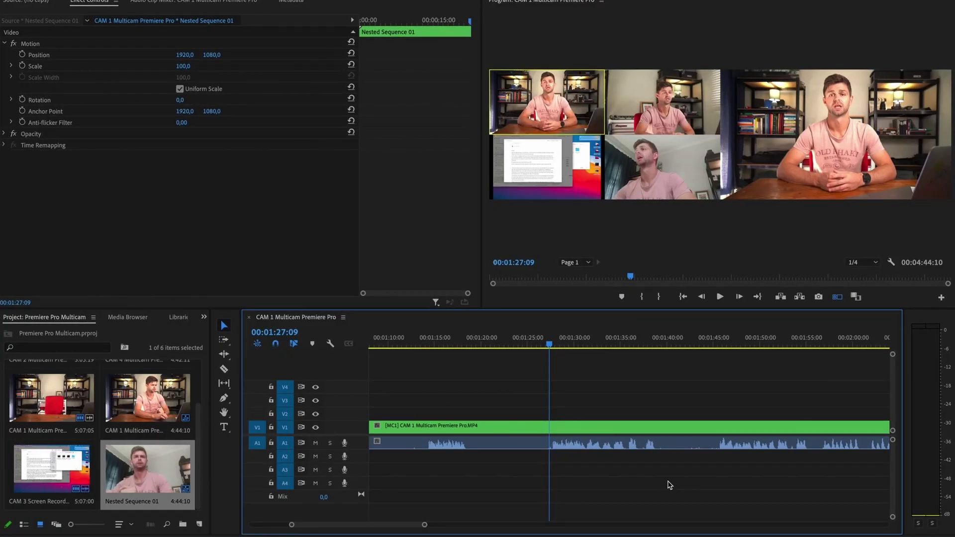
Play from about 1:27, cut to cameras 2, 3 and 4, then return the preview to single view
key("space")
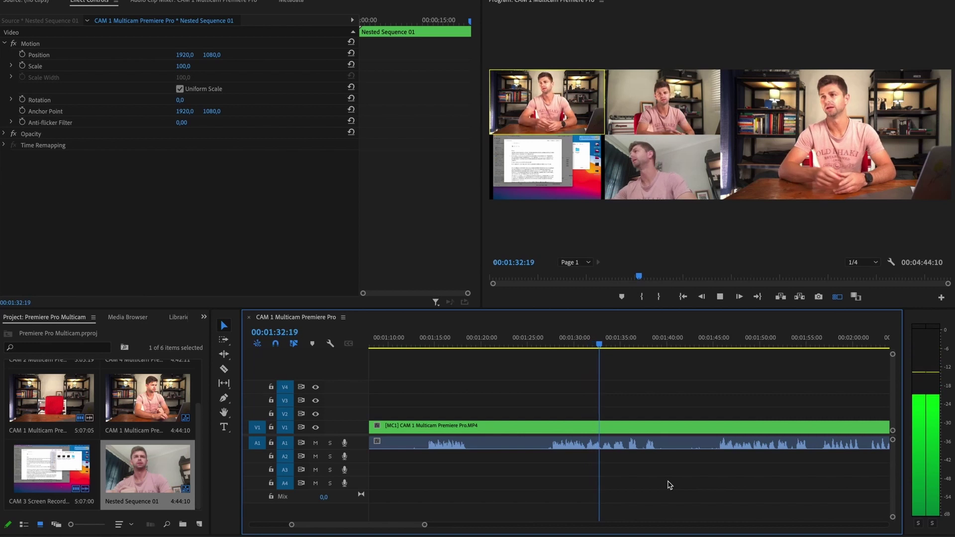
key("2")
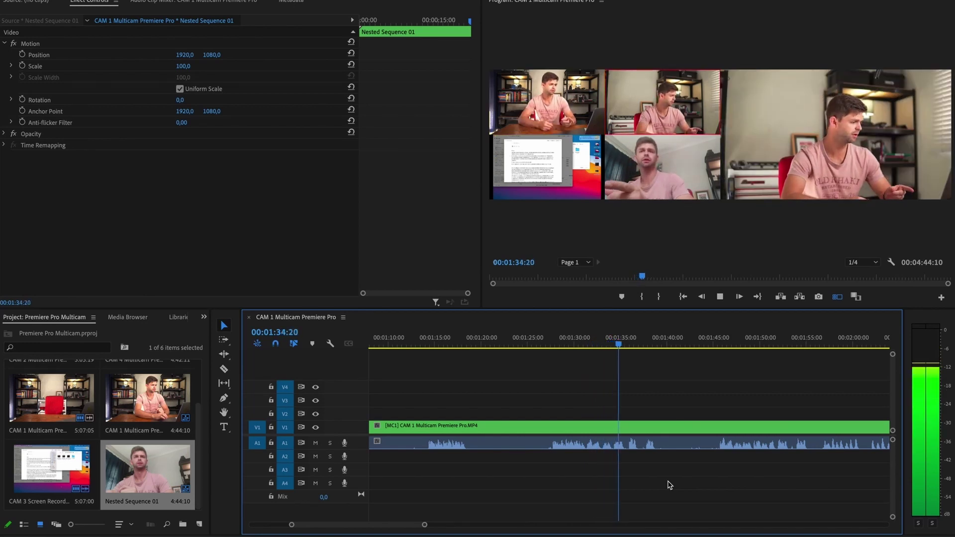
key("3")
key("4")
key("space")
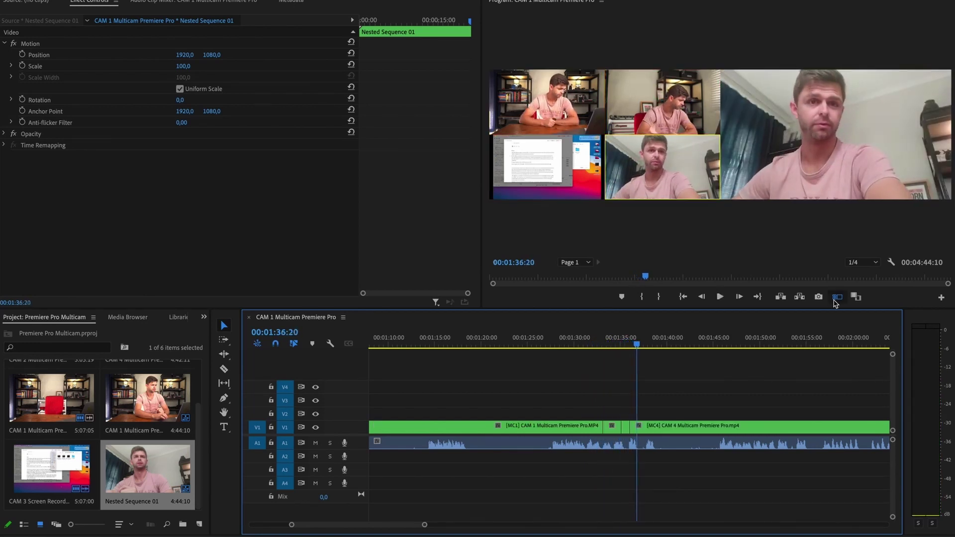
left_click(837, 297)
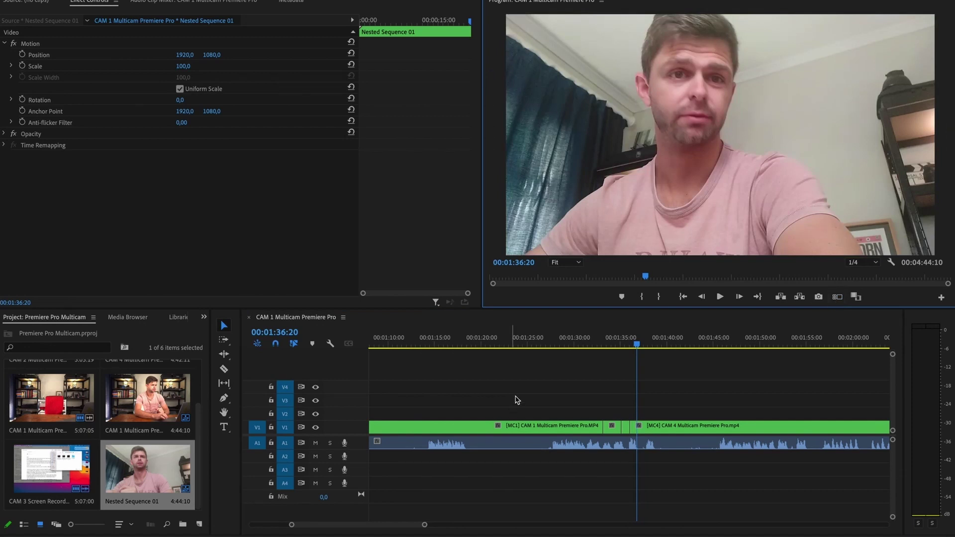